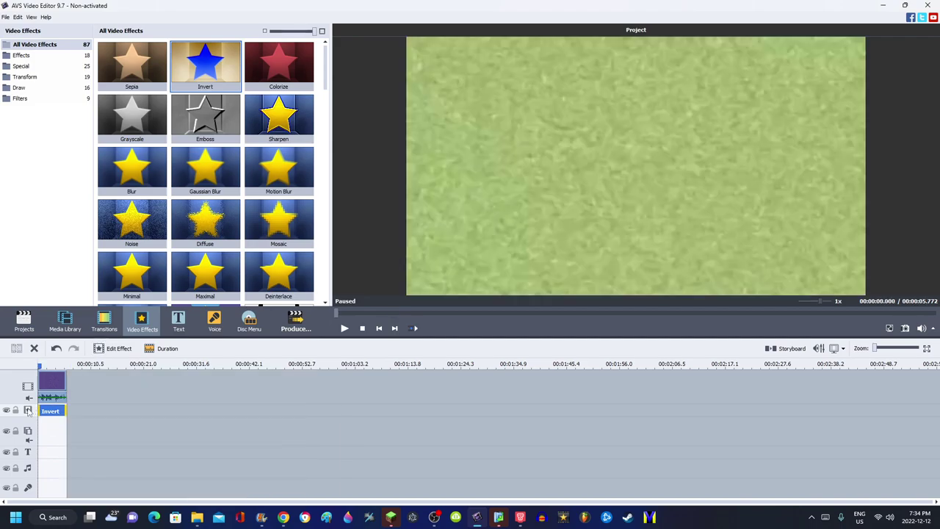
Add a second video effects line and apply the Grayscale effect on it for the length of the clip
right_click(30, 411)
left_click(55, 453)
left_click_drag(133, 117, 64, 423)
left_click(124, 374)
left_click(74, 403)
Place the SnapSave.io-Klasky clip on the overlay track, set its transparency to 50 and enlarge it to fill the frame
left_click(66, 316)
left_click_drag(132, 66, 52, 444)
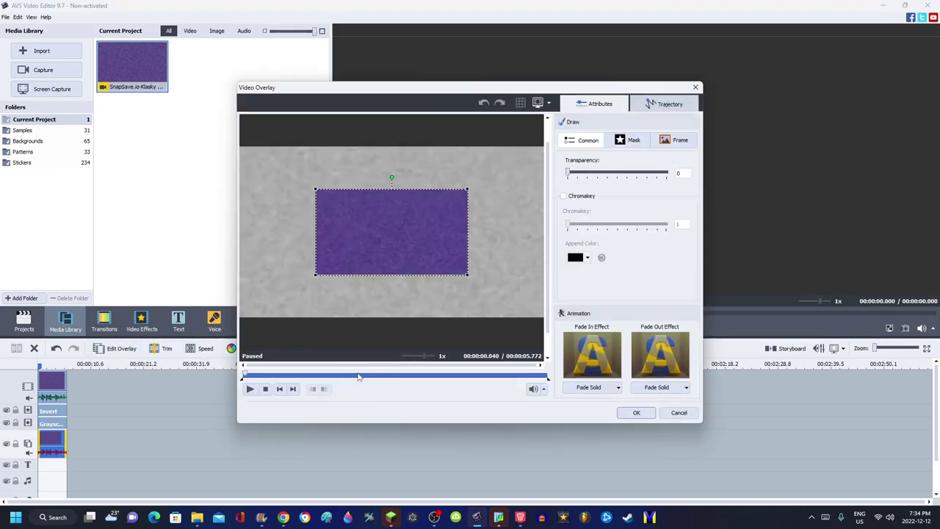
left_click(360, 375)
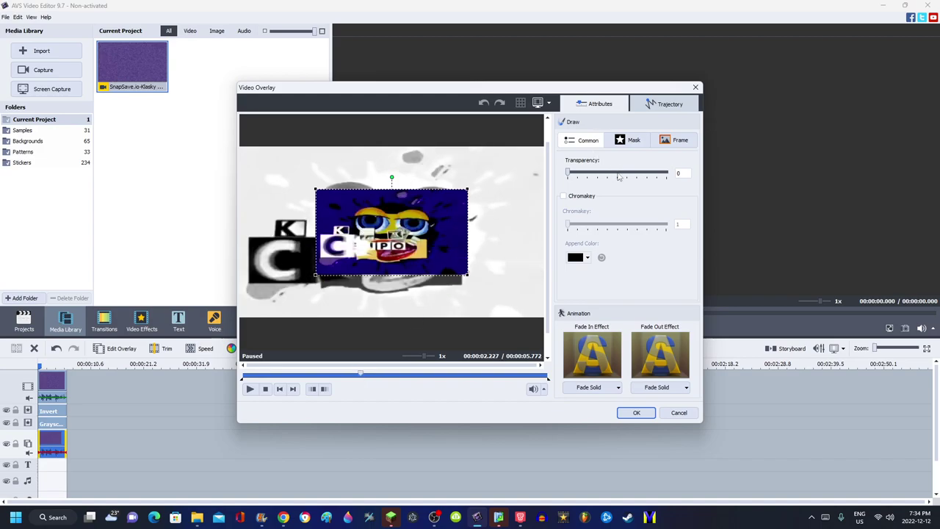
left_click(618, 174)
left_click_drag(467, 281, 536, 339)
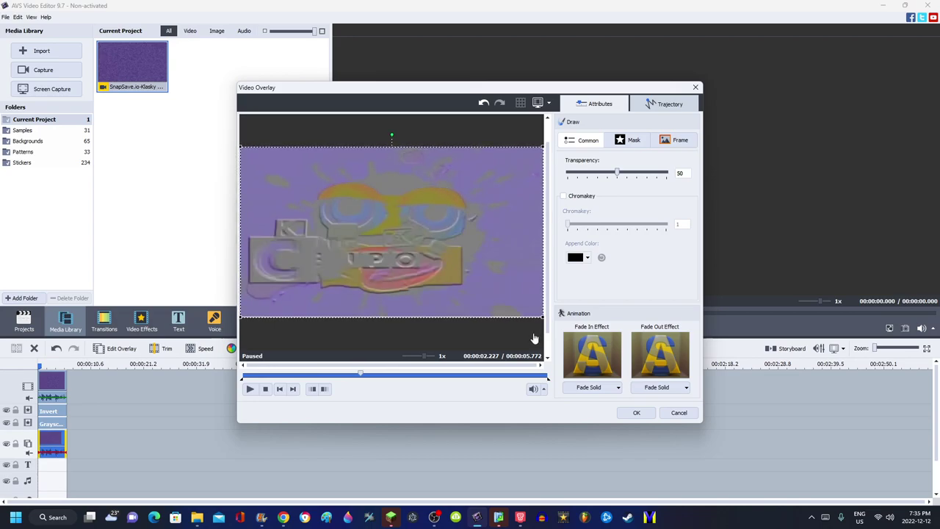
left_click(636, 413)
Mute the overlay clip and preview the project at about 1.6 seconds
right_click(53, 440)
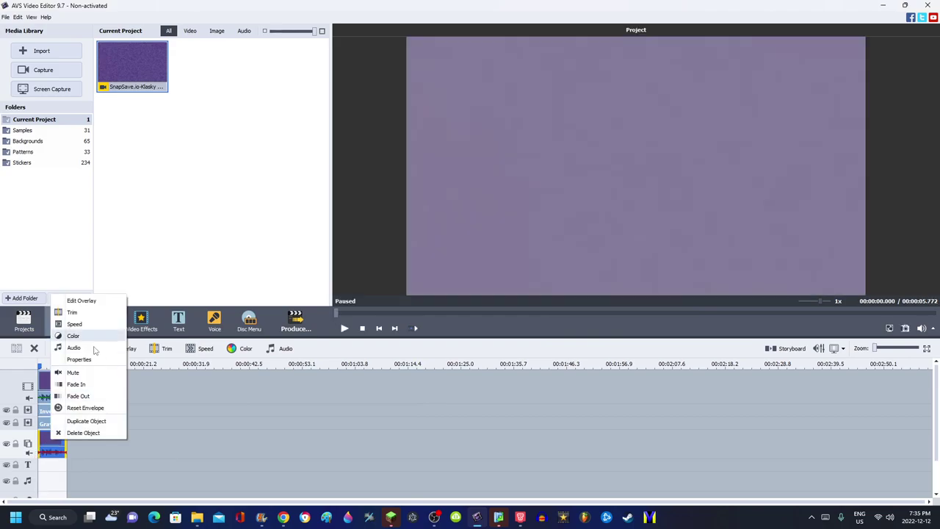
left_click(696, 316)
left_click_drag(696, 315, 502, 326)
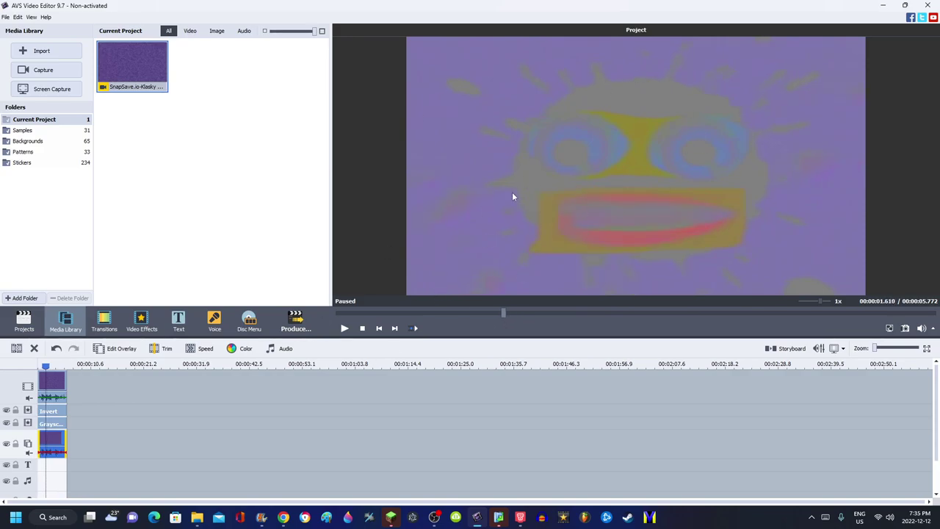
Set up file production as MP4 with the M4V Apple iPhone Full HD profile and a 60 fps frame rate
left_click(309, 313)
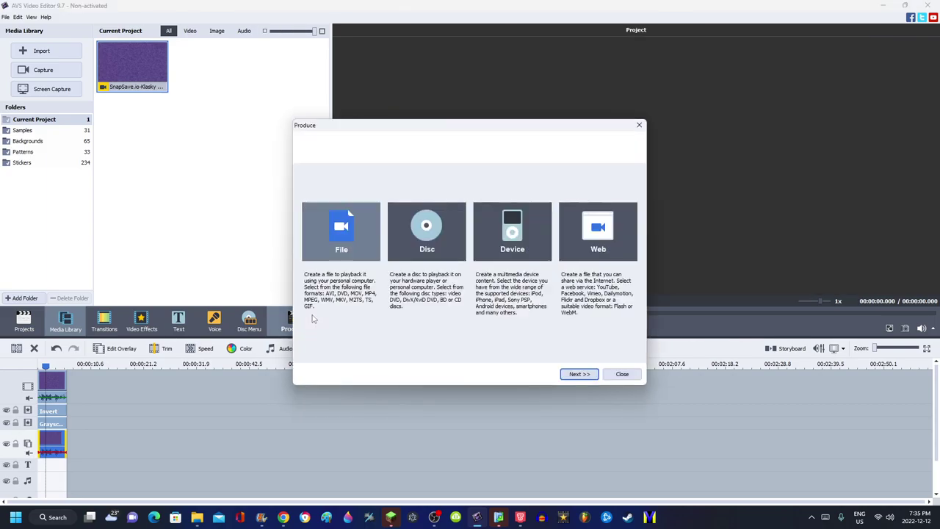
left_click(577, 376)
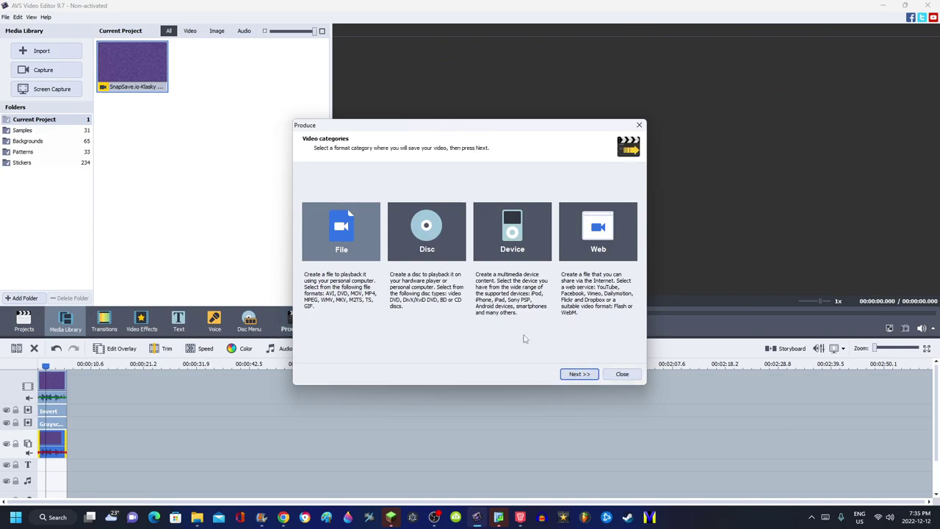
left_click(465, 249)
left_click(470, 273)
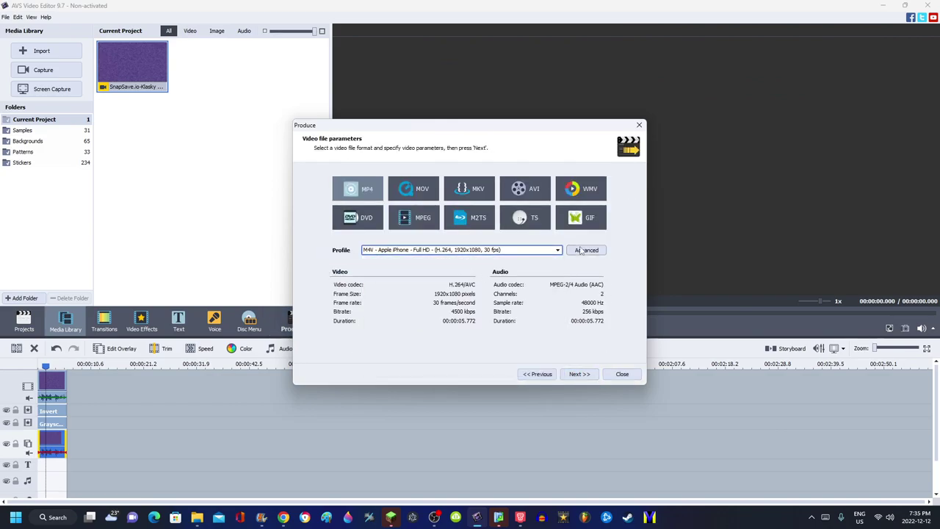
left_click(586, 250)
left_click(370, 328)
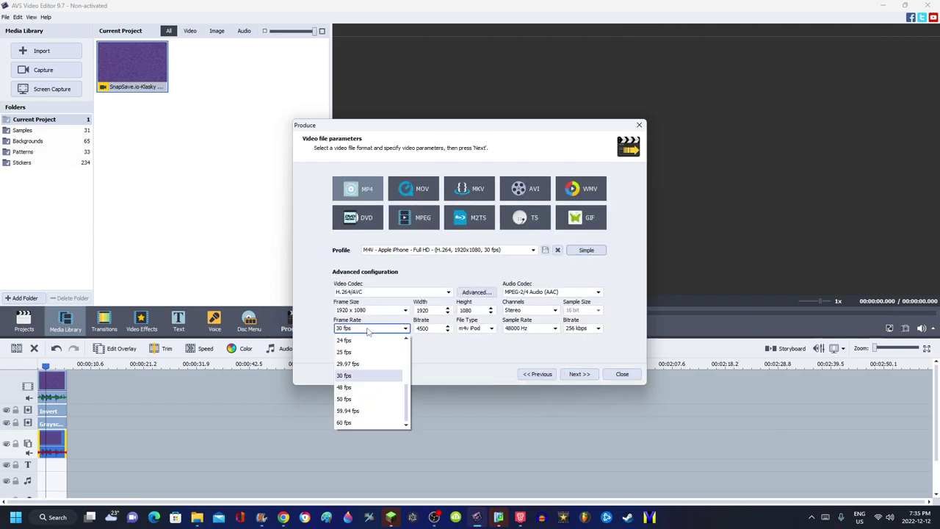
left_click(361, 423)
Create the movie as Untitled in the AVSVideoEditor Output folder and dismiss the completion dialog
left_click(580, 375)
left_click(579, 375)
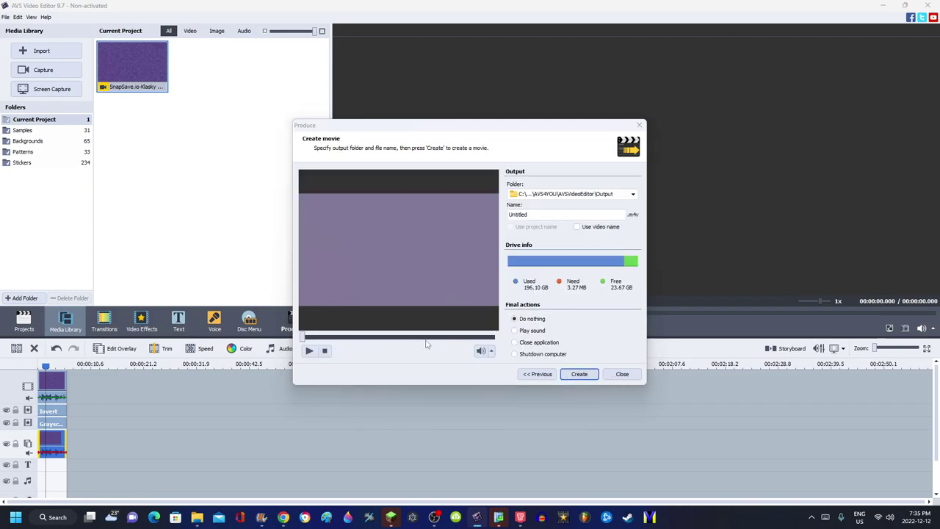
left_click(409, 310)
left_click(434, 284)
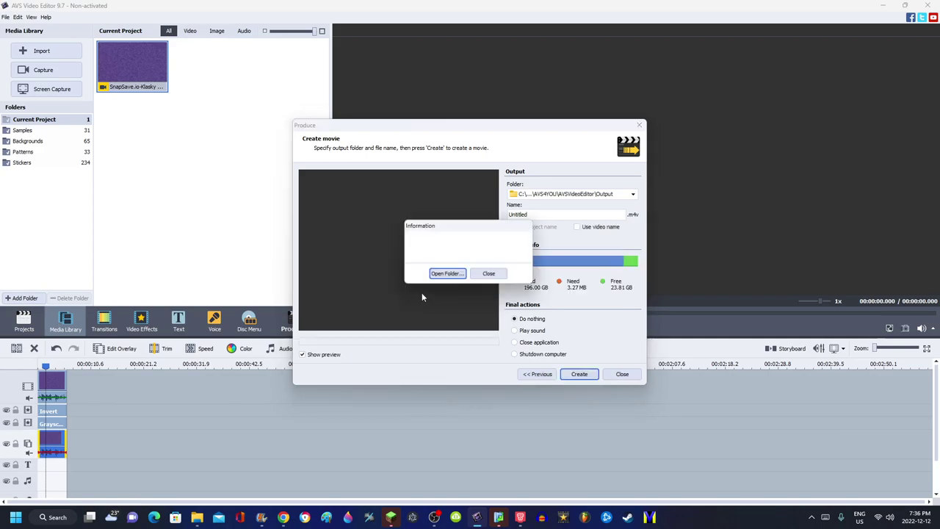
left_click(490, 274)
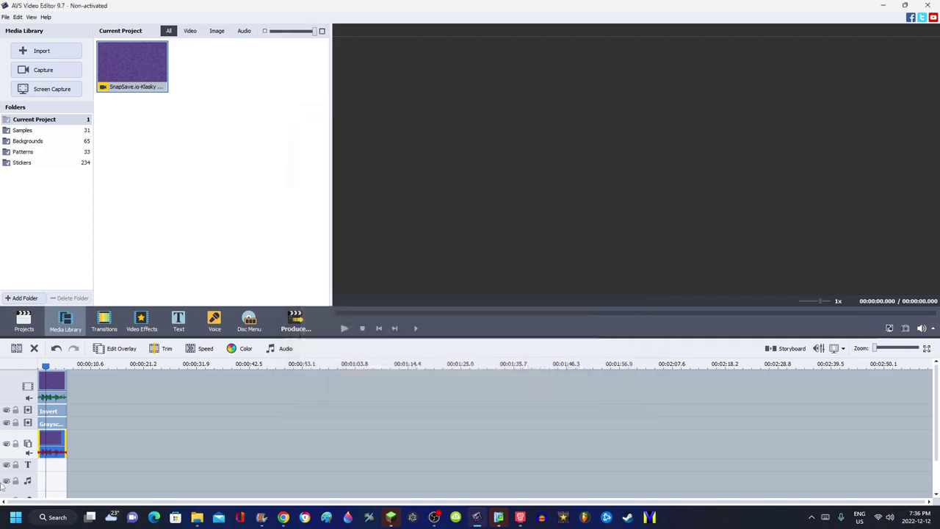
Delete the main clip together with its effects and overlay to empty the timeline
right_click(52, 443)
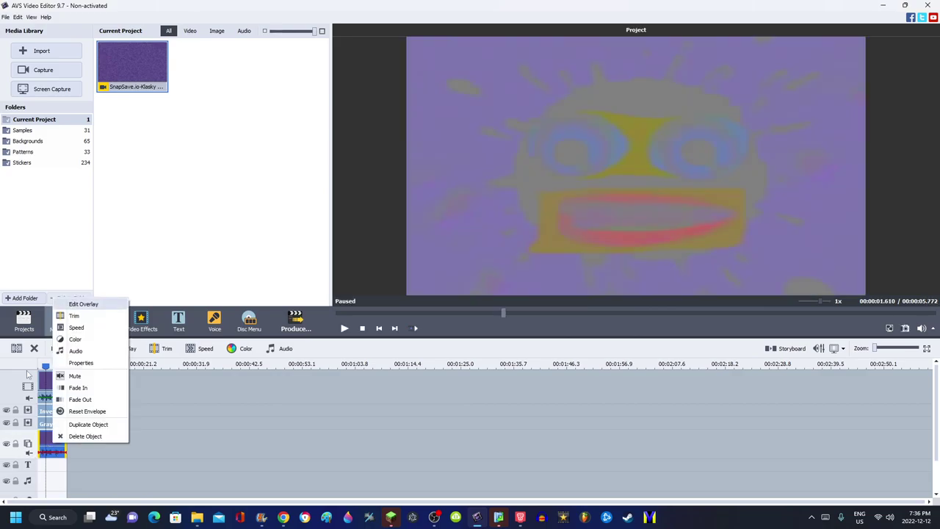
left_click(220, 125)
left_click(44, 389)
key("Delete")
Import the produced Untitled video from its folder and place it on the main video track
left_click(197, 517)
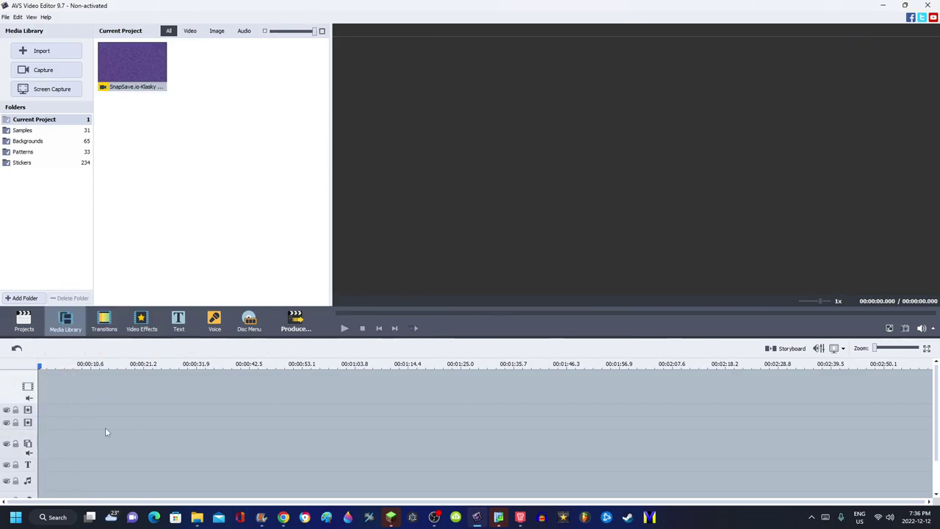
left_click_drag(778, 185, 230, 165)
left_click_drag(208, 73, 262, 380)
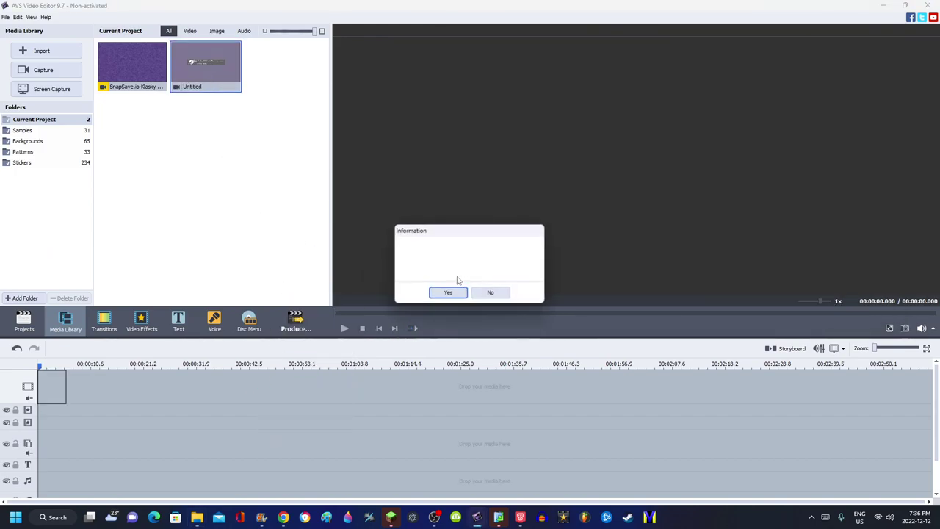
left_click(448, 292)
Apply the Invert effect beneath the Untitled clip and shorten it to the clip's length
left_click(141, 321)
left_click_drag(235, 58, 88, 440)
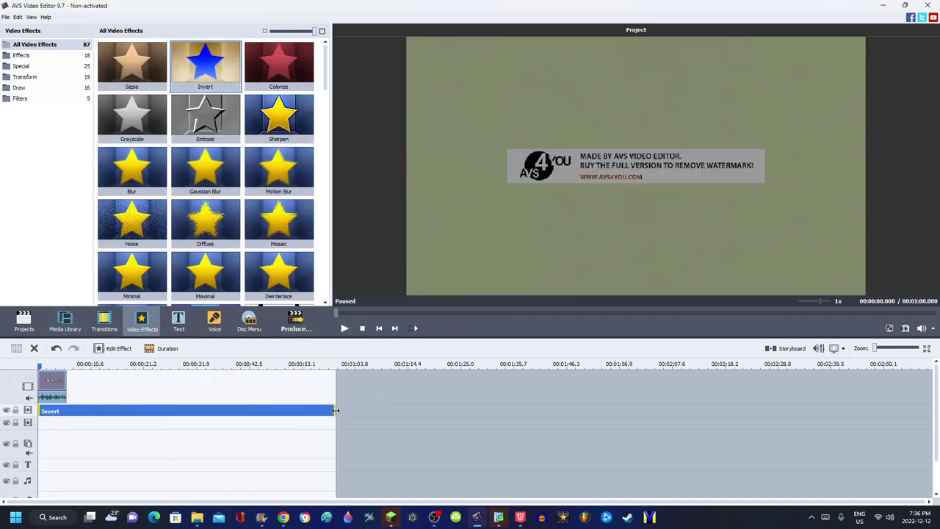
left_click_drag(335, 410, 67, 409)
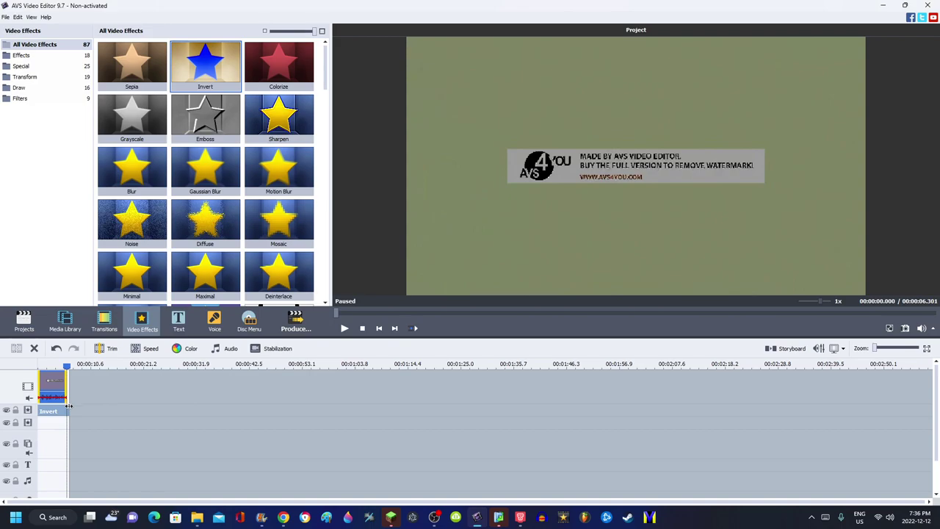
left_click(66, 408)
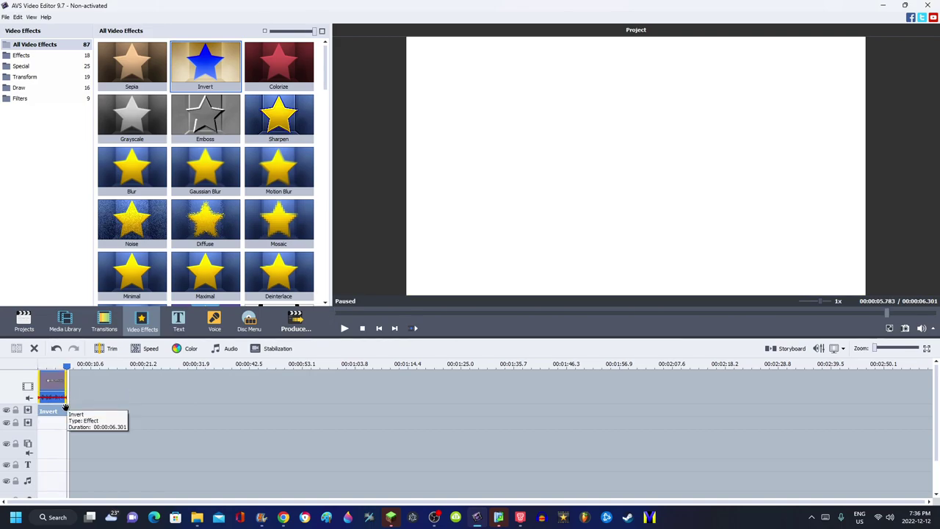
left_click(64, 408)
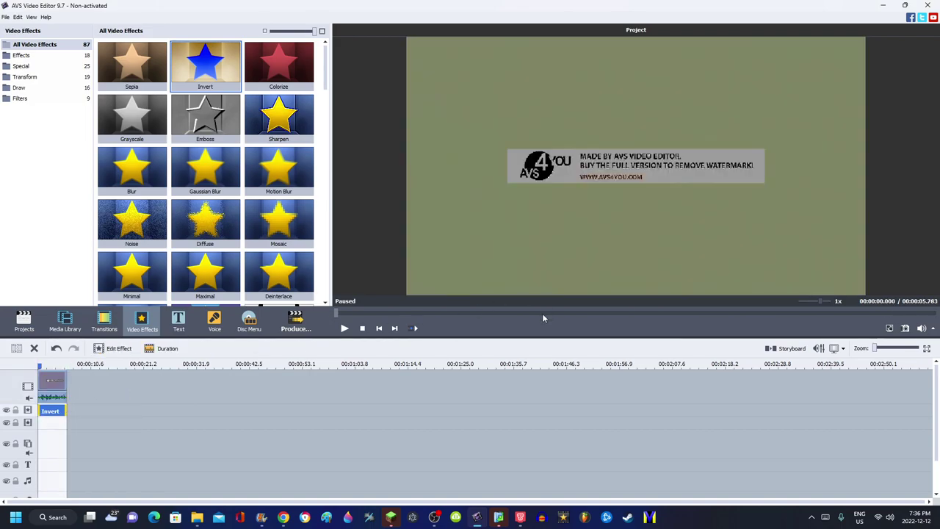
Color-correct the main Untitled clip with brightness -100 and contrast 10
left_click(65, 321)
left_click_drag(202, 70, 188, 244)
left_click(48, 383)
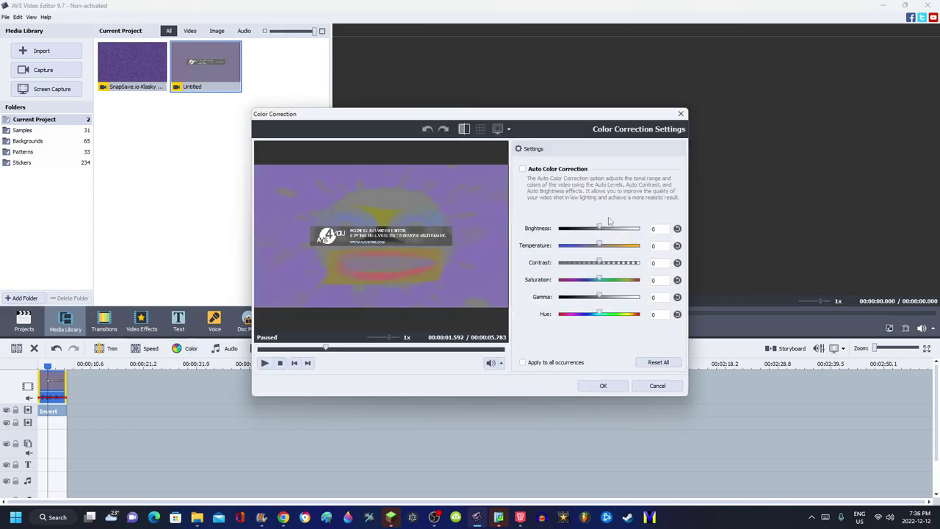
left_click_drag(599, 229, 515, 236)
left_click(662, 263)
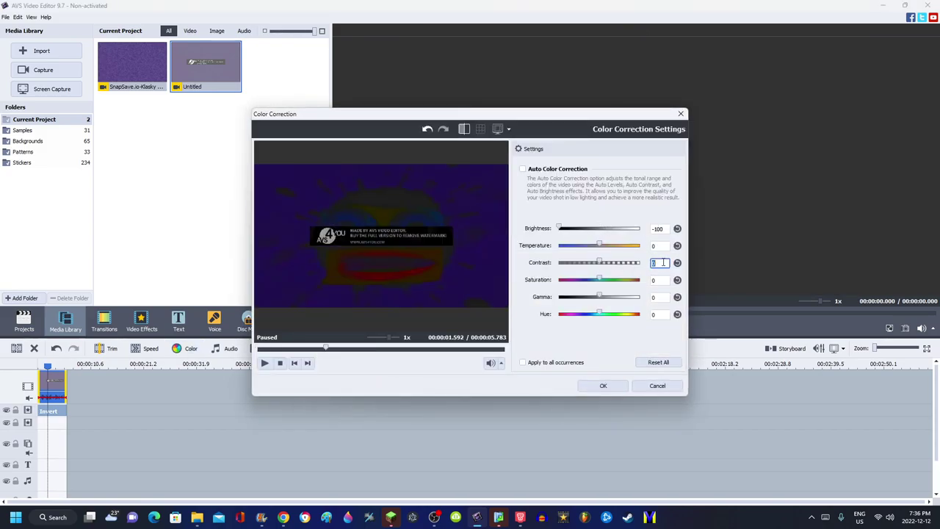
type("10")
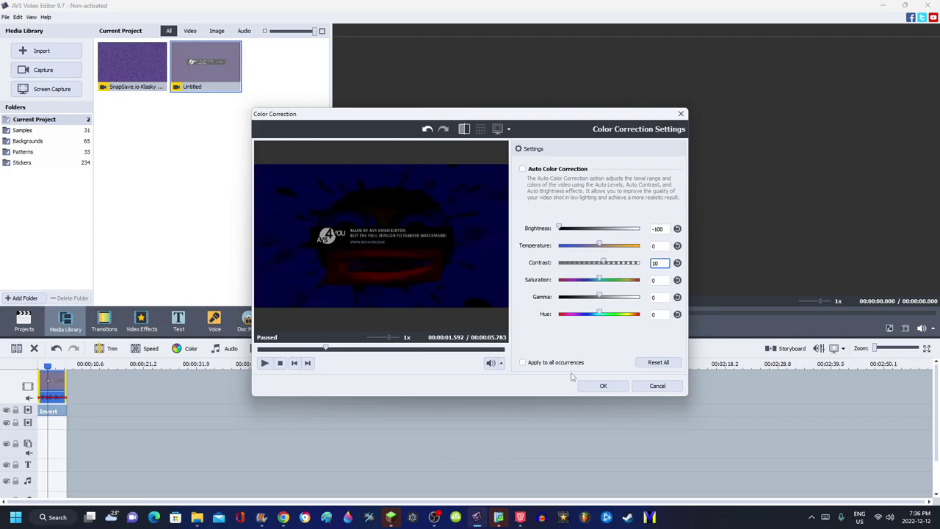
left_click(605, 387)
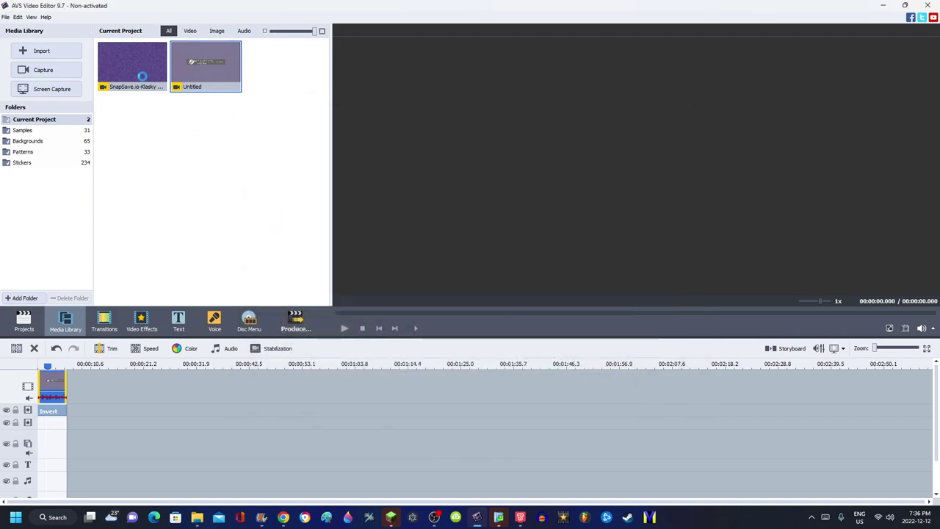
Review the main clip's color correction settings and accept them
left_click_drag(212, 85, 206, 64)
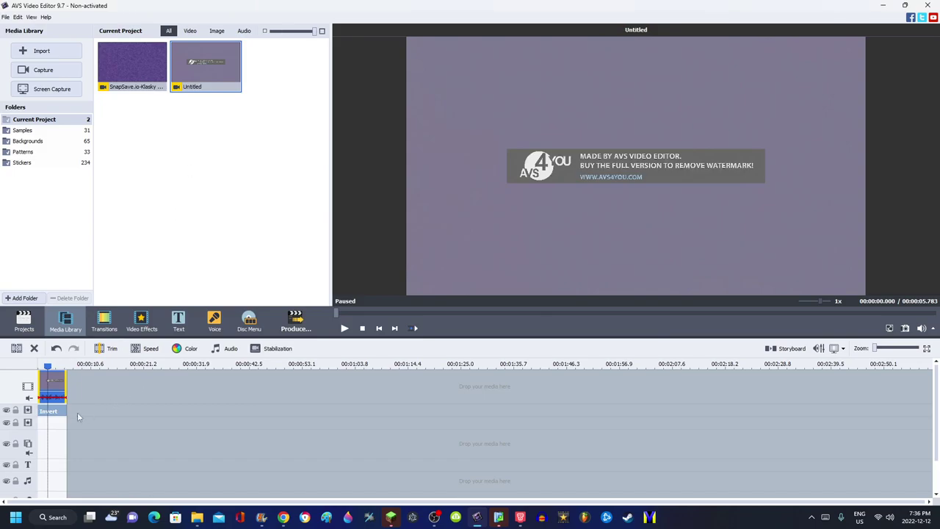
left_click(176, 348)
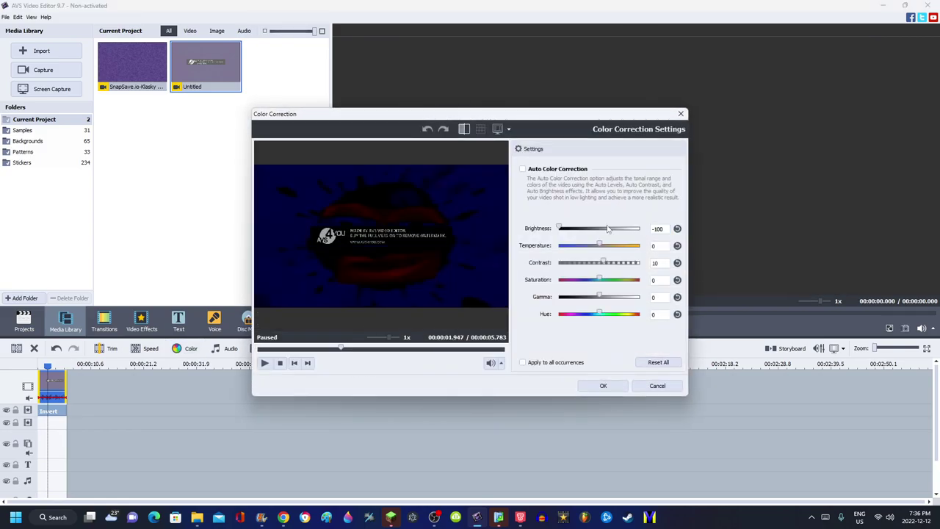
left_click(608, 229)
left_click(603, 386)
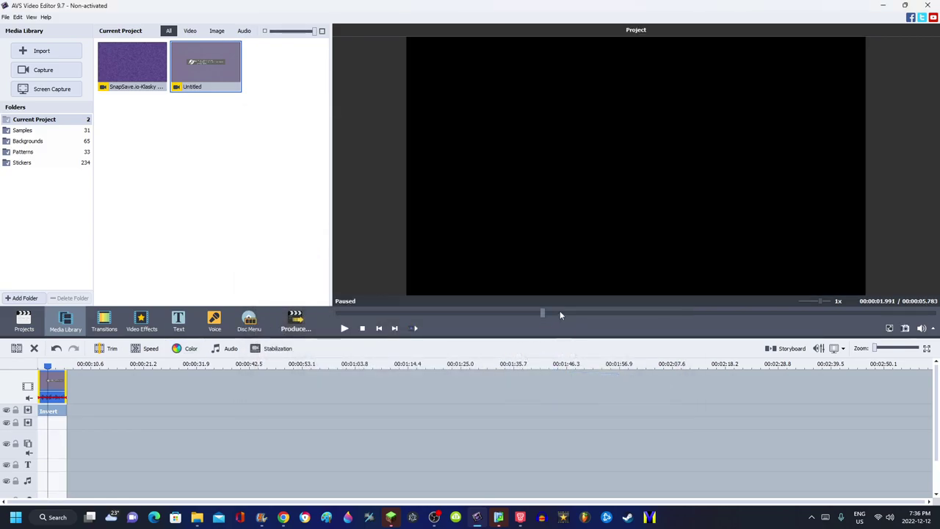
Add the Untitled clip to the overlay track and color-correct it with minimum brightness and contrast 10
left_click_drag(189, 78, 43, 453)
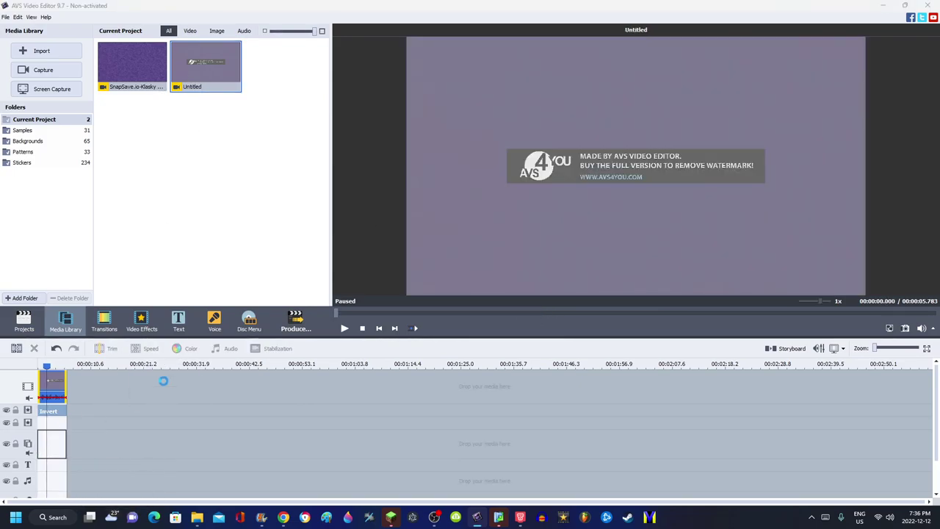
left_click(236, 348)
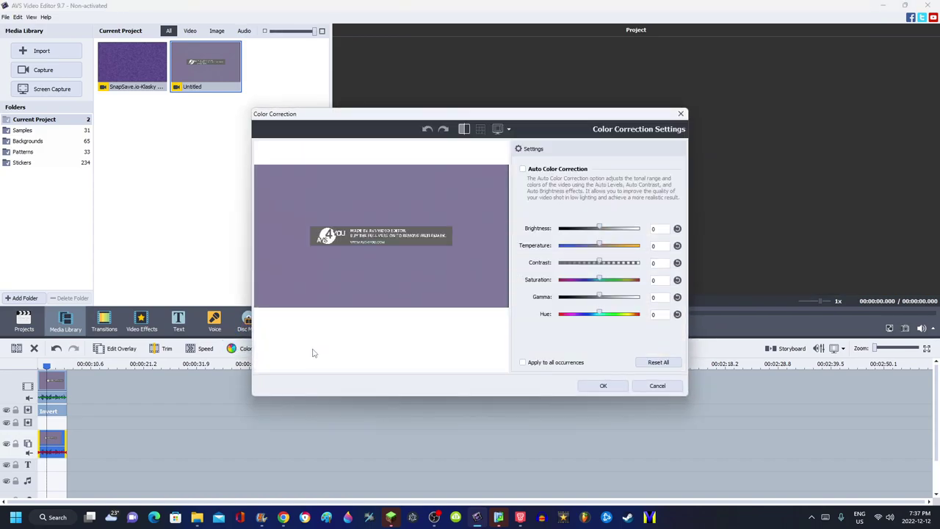
left_click_drag(599, 228, 560, 228)
left_click(657, 262)
type("10")
left_click(603, 386)
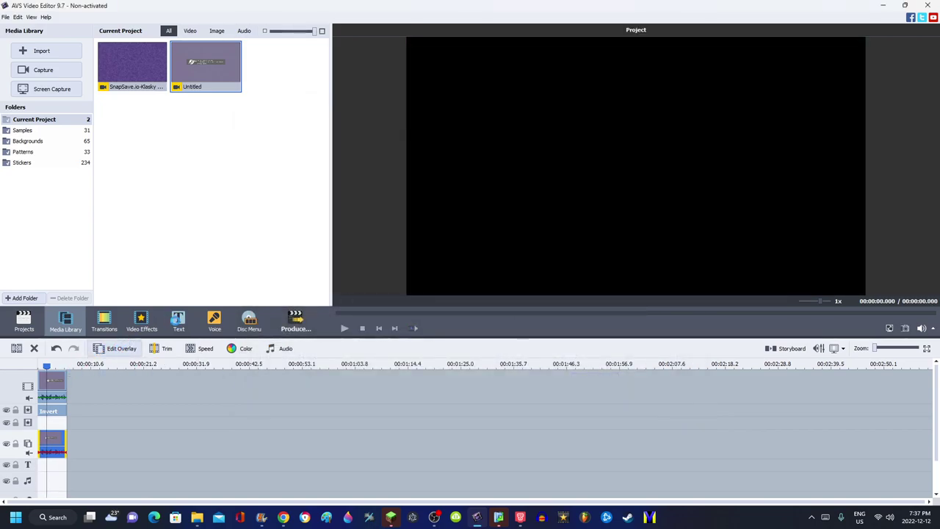
Set the overlay clip's transparency to 50, enlarge it to fill the whole frame and accept the overlay settings
left_click(117, 348)
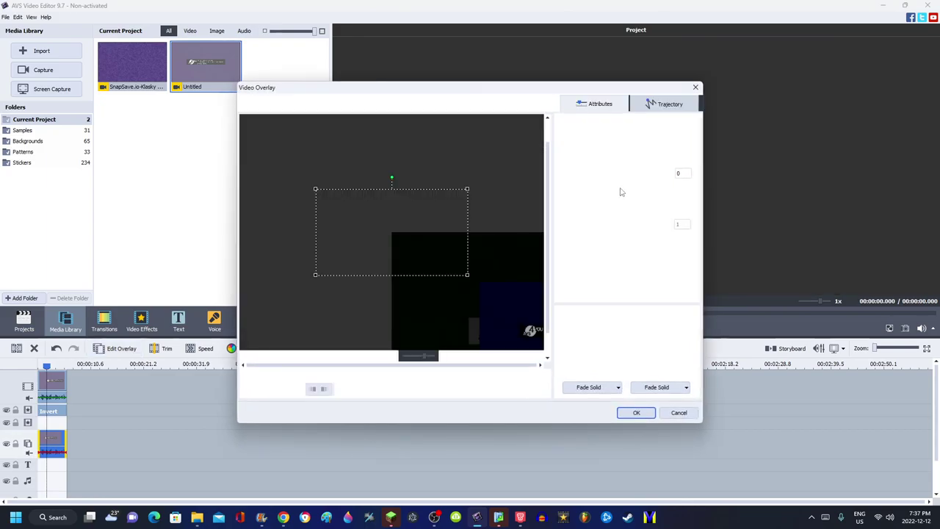
left_click(619, 174)
left_click_drag(618, 176, 616, 175)
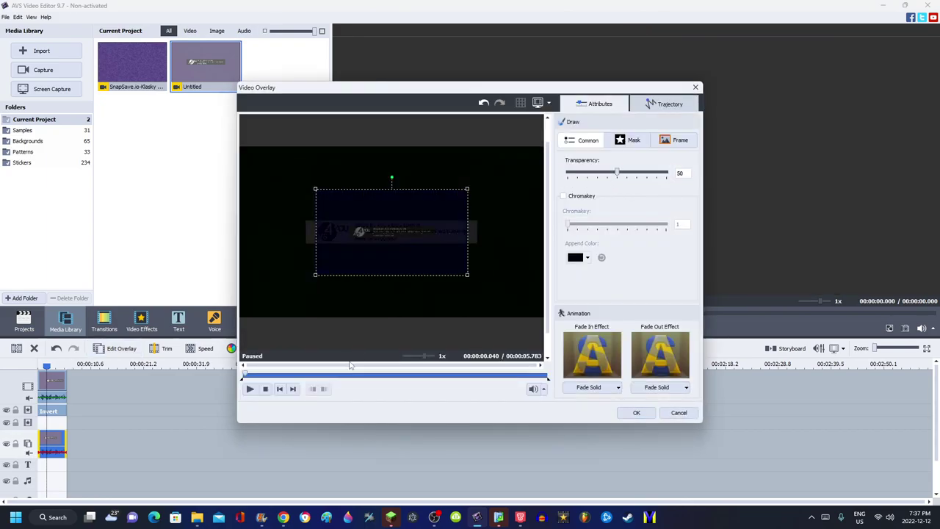
left_click(337, 376)
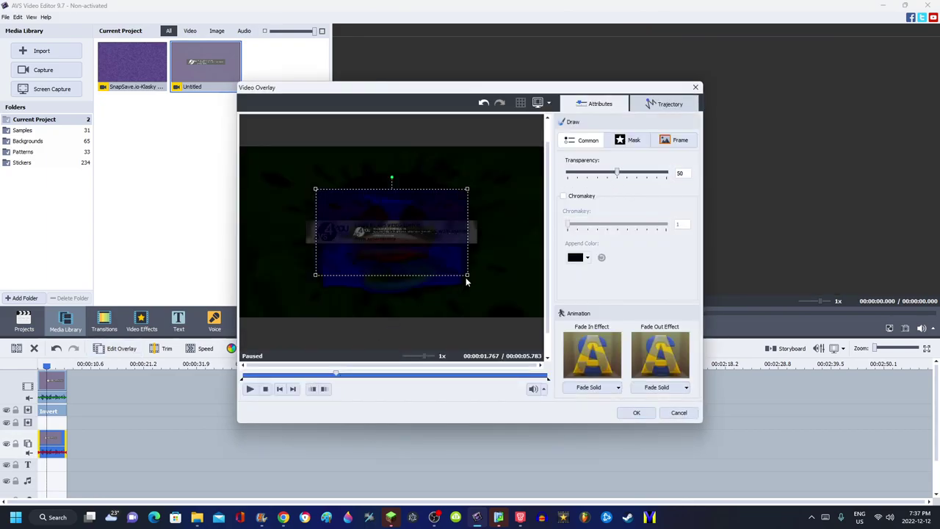
left_click_drag(464, 273, 542, 317)
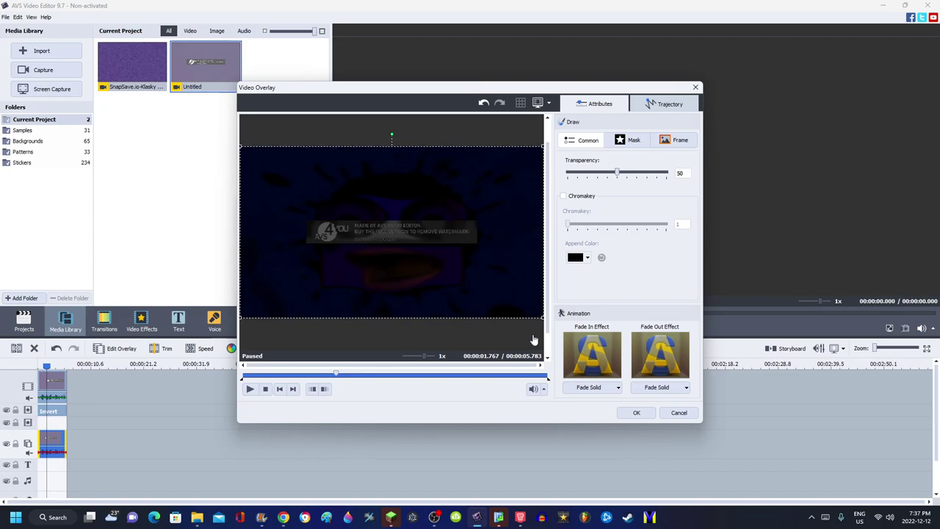
left_click(431, 373)
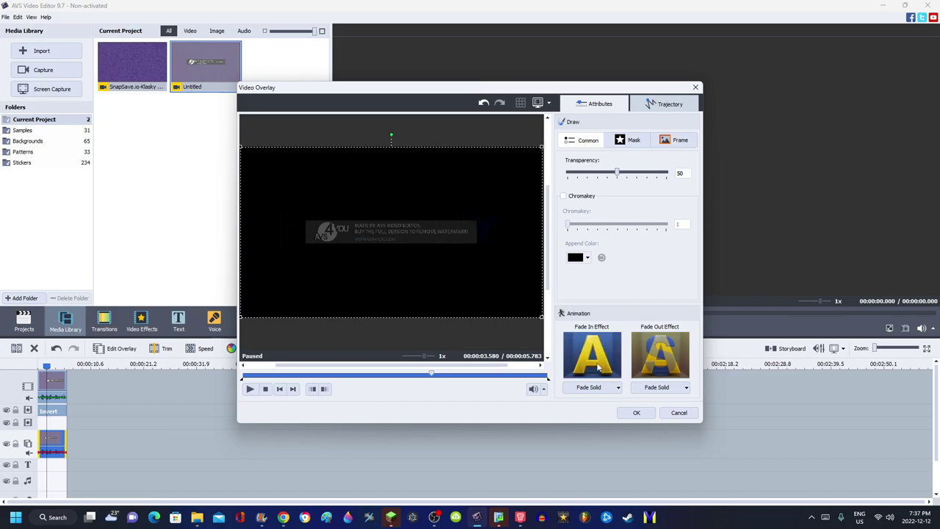
left_click_drag(345, 377, 333, 375)
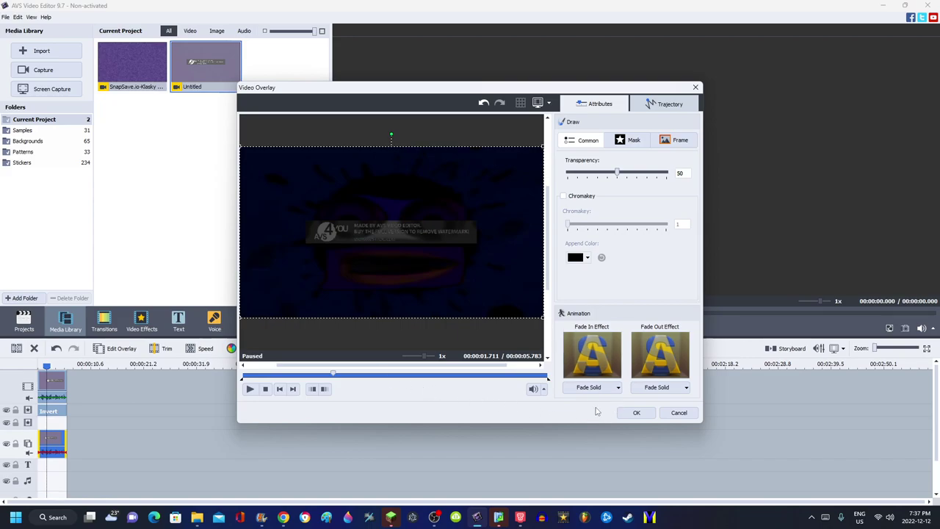
left_click(632, 415)
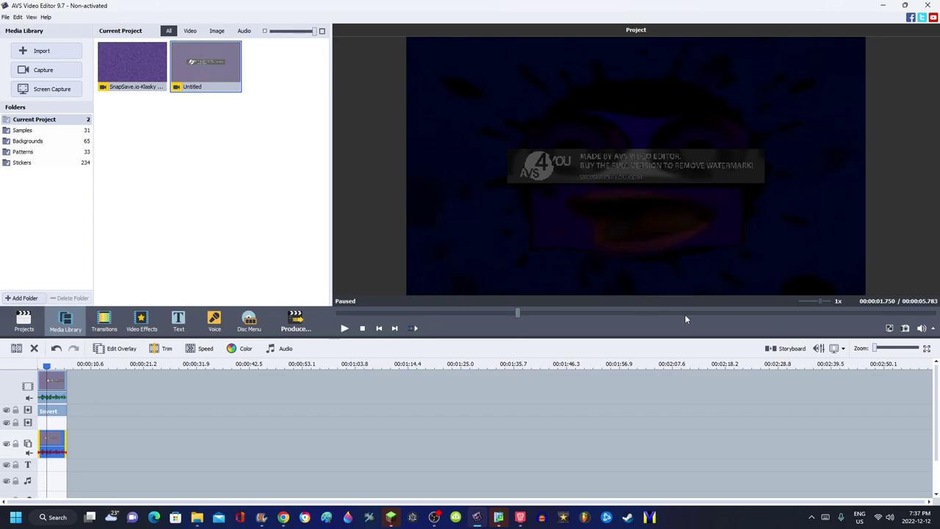
Set up an MP4 export with the M4V Apple iPhone Full HD 1920x1080 profile and change its frame rate
left_click(53, 436)
left_click(76, 368)
left_click(288, 327)
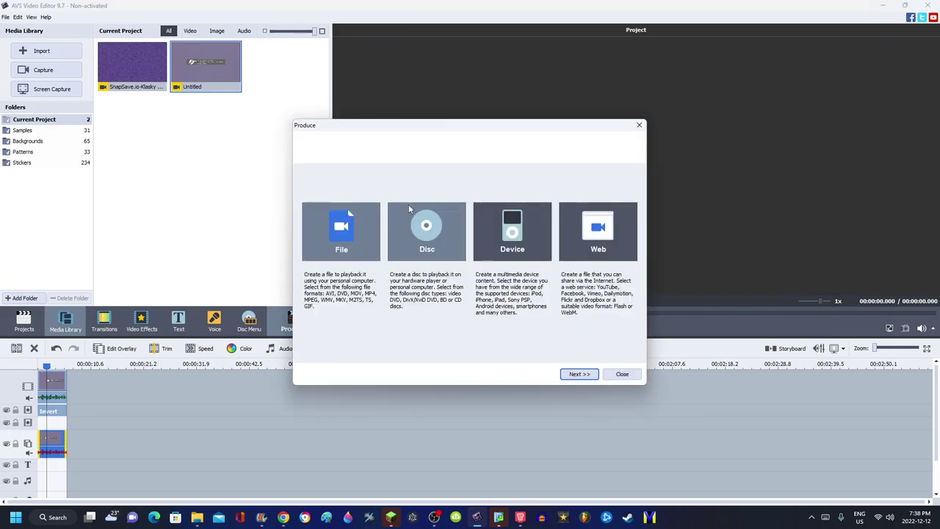
left_click(579, 374)
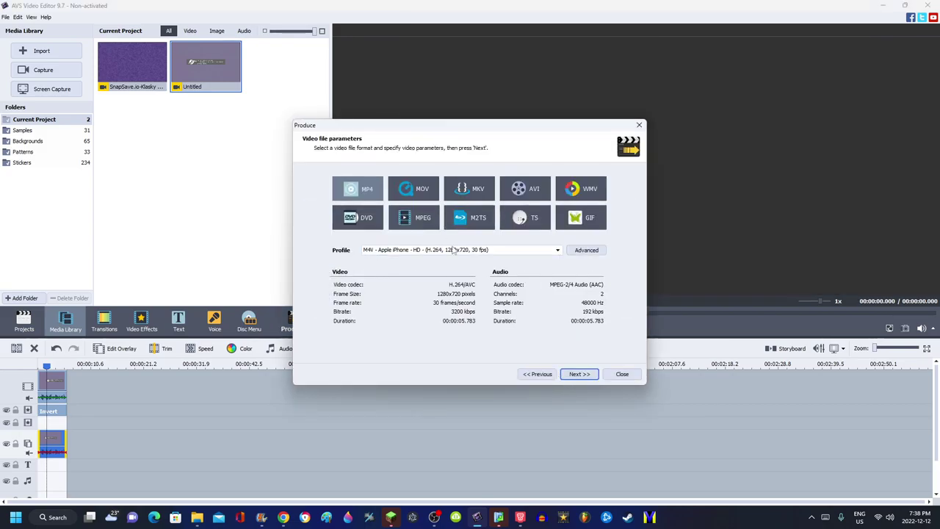
left_click(464, 251)
left_click(433, 271)
left_click(577, 251)
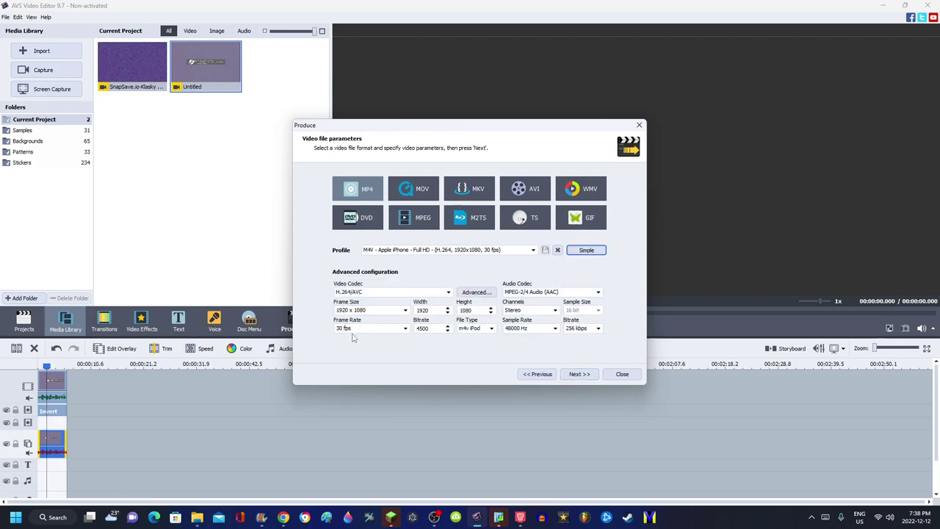
left_click(354, 331)
left_click(353, 425)
left_click(567, 378)
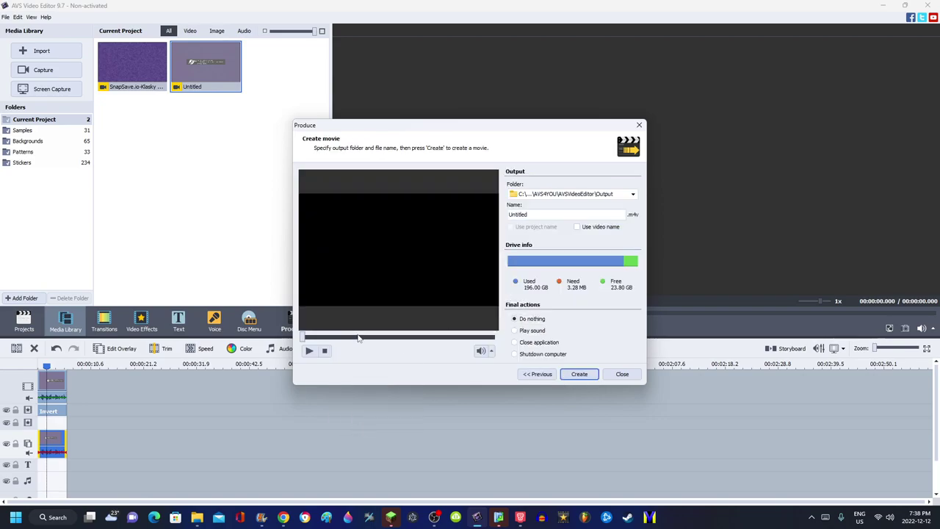
Name the output file Untitled1 and create the movie, replacing the existing file of that name
double_click(557, 214)
left_click(557, 214)
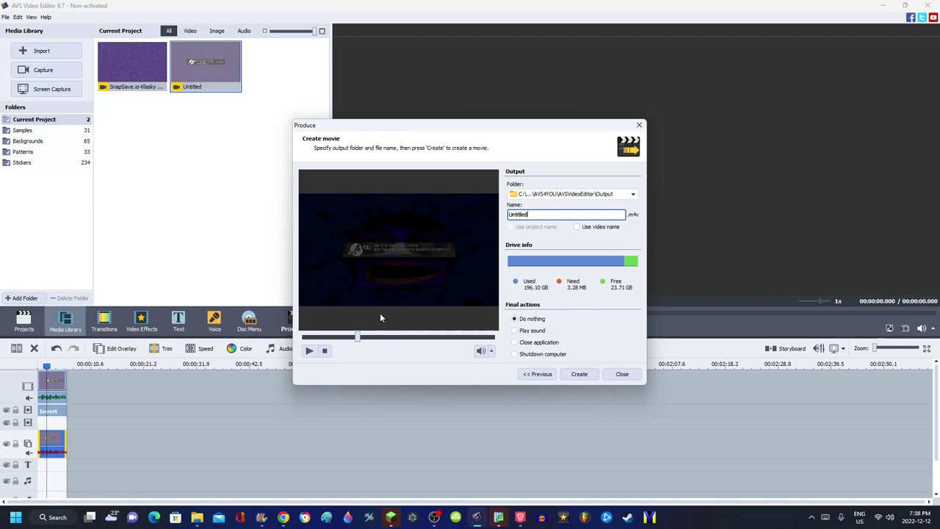
type("2")
key("BackSpace")
type("1")
left_click(537, 374)
left_click(580, 374)
left_click(580, 374)
left_click(427, 305)
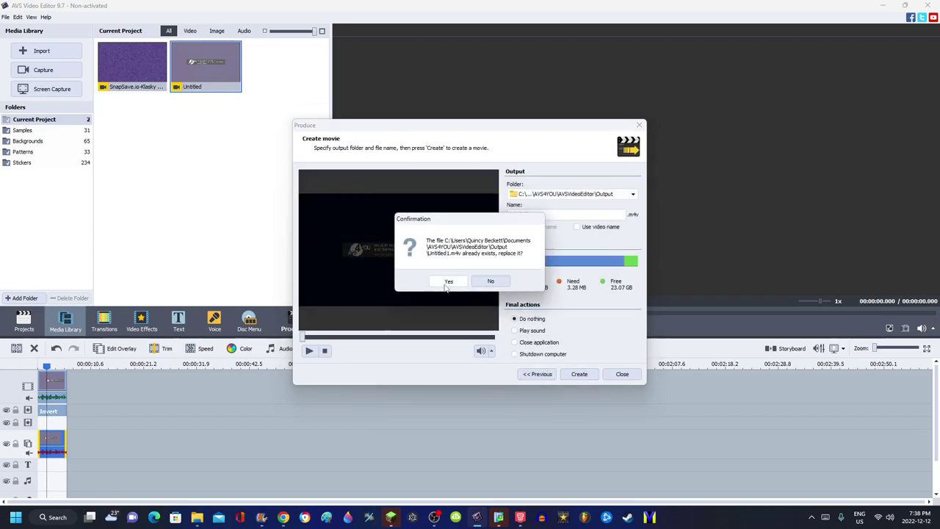
left_click(445, 284)
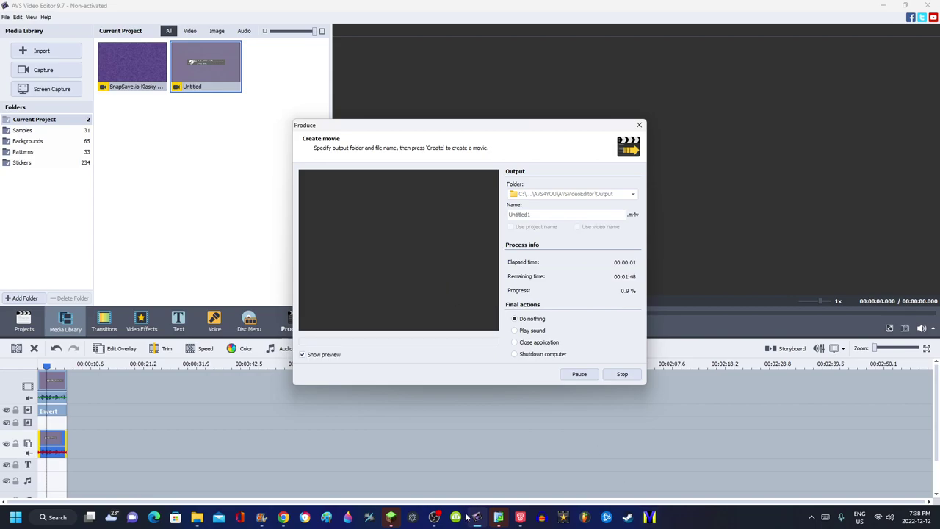
mouse_move(439, 520)
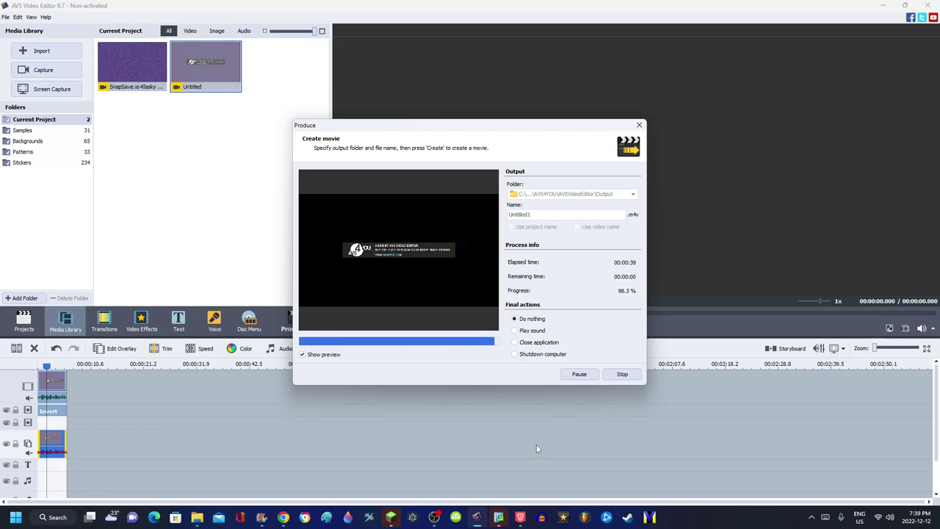
left_click(439, 276)
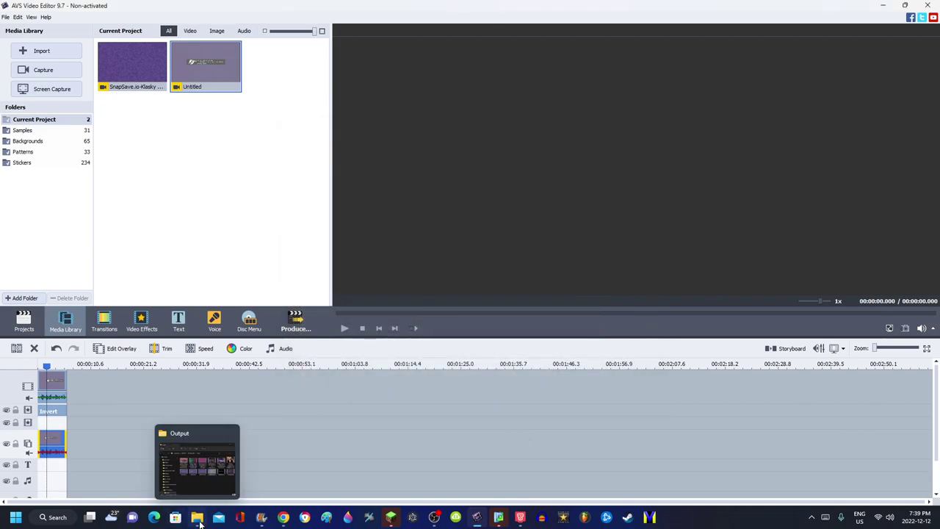
Bring Untitled1.m4v from the Output folder into the main video track and remove the old main and overlay clips
left_click(199, 517)
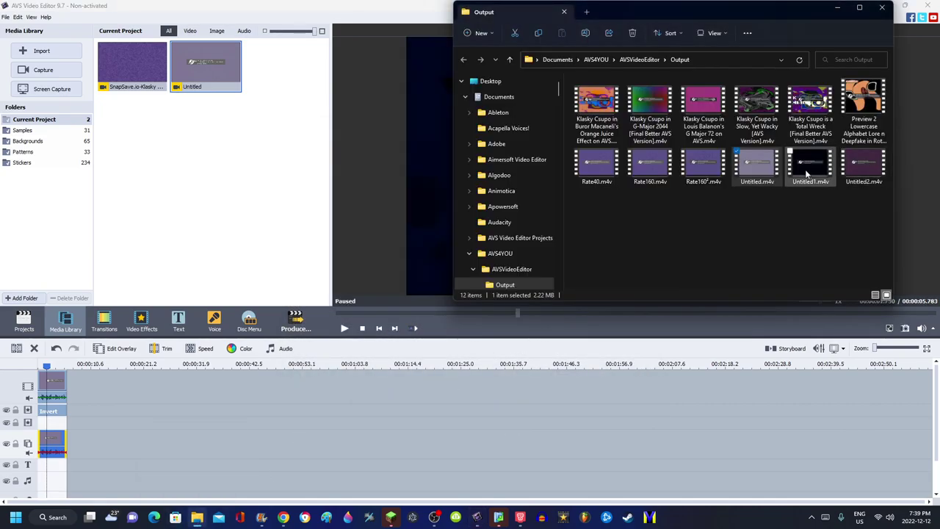
left_click_drag(808, 169, 204, 379)
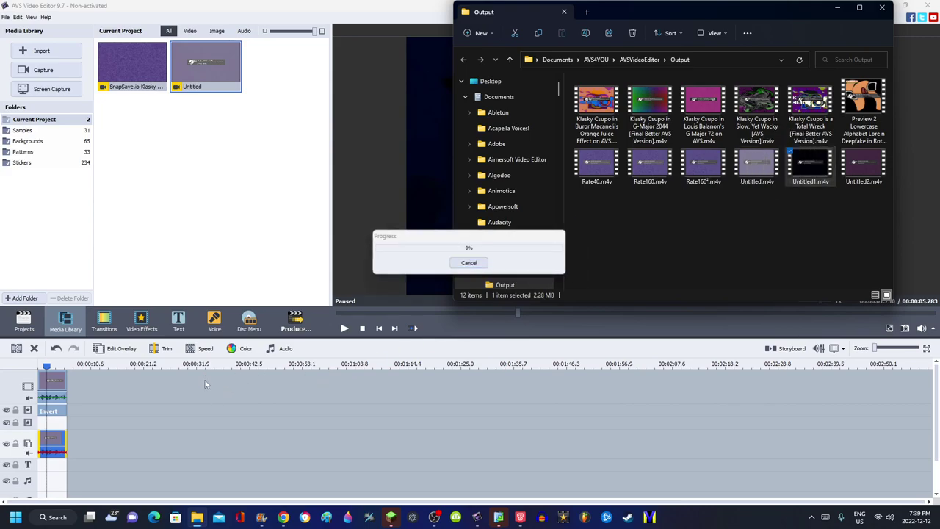
left_click(53, 376)
right_click(53, 444)
left_click(81, 338)
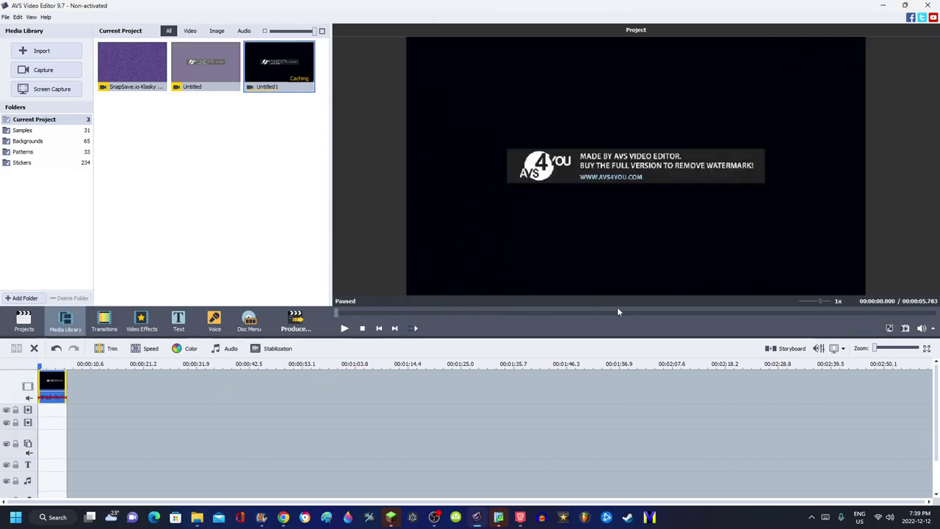
Preview the Untitled1 clip in the project and delete its cache
left_click(532, 314)
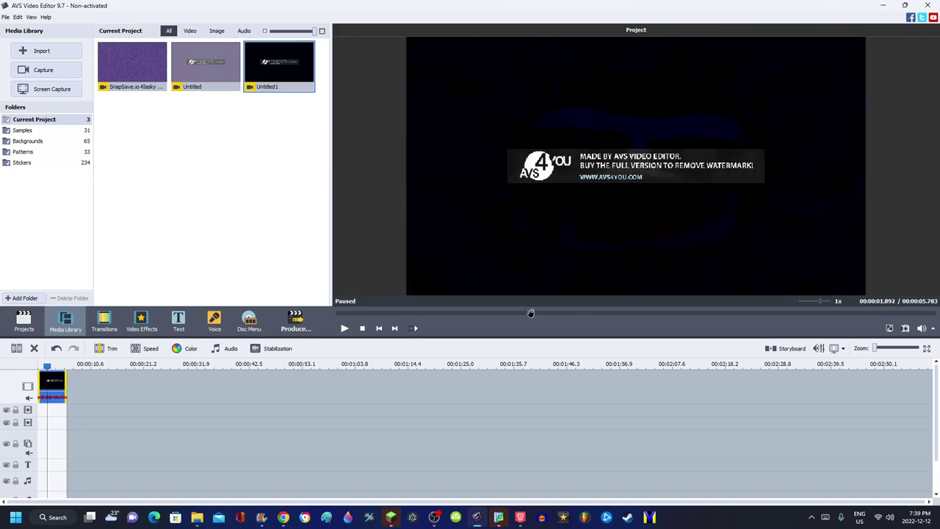
right_click(256, 77)
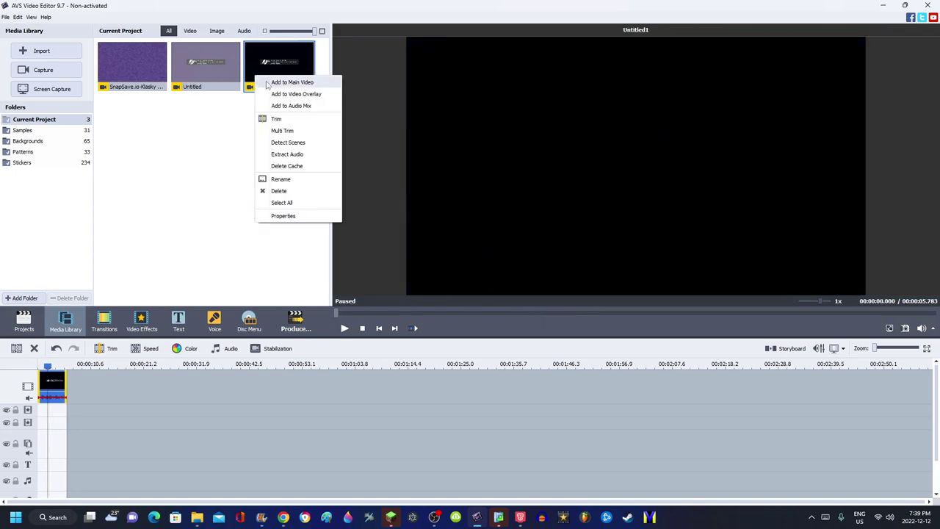
left_click(297, 168)
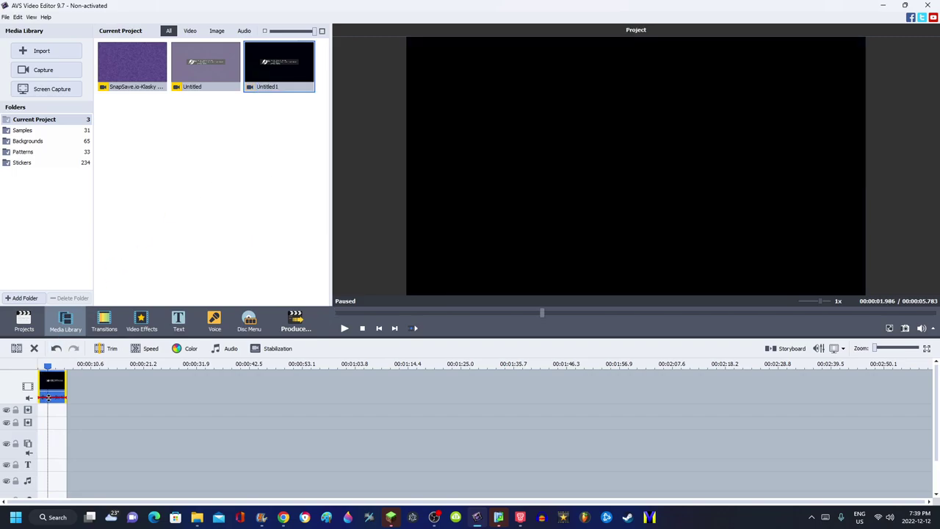
Color-correct the main Untitled1 clip with brightness 85 and contrast 40, checking an earlier frame
left_click(178, 350)
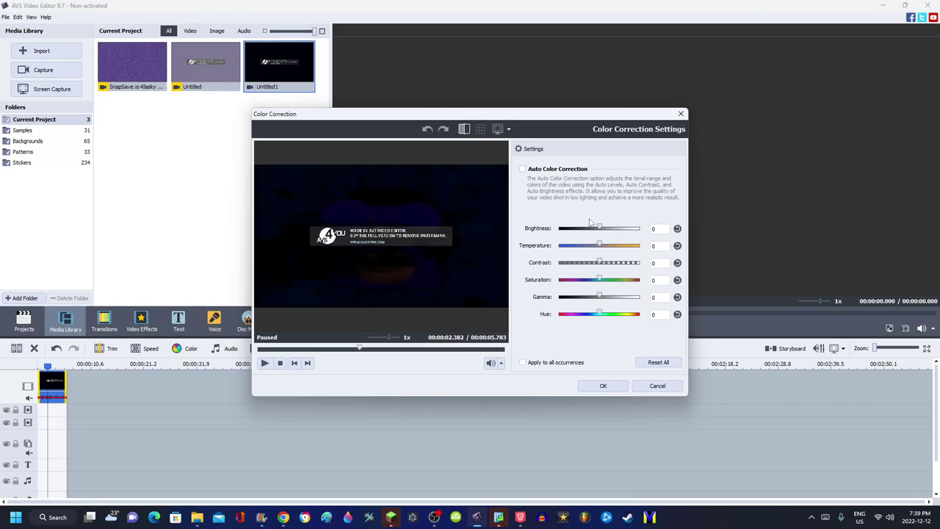
left_click_drag(600, 226, 634, 244)
double_click(657, 229)
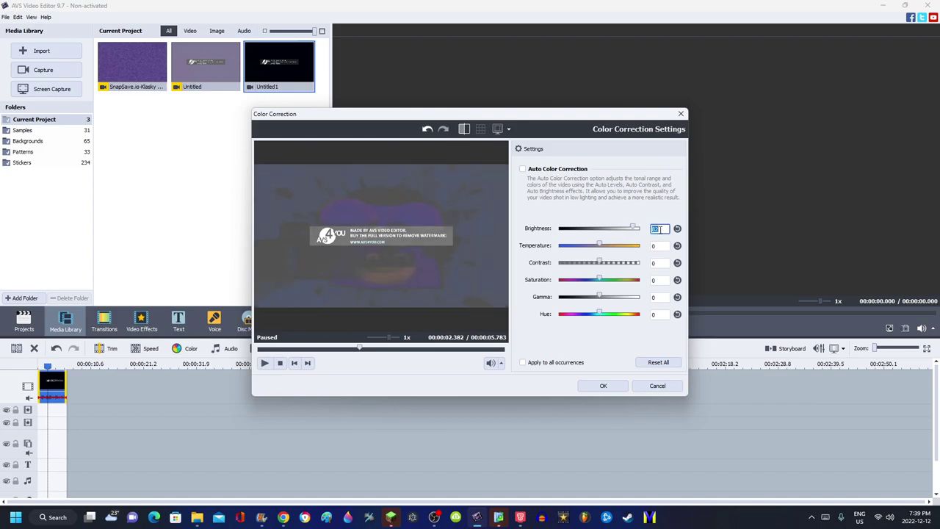
type("85")
left_click(658, 263)
type("40")
left_click(328, 351)
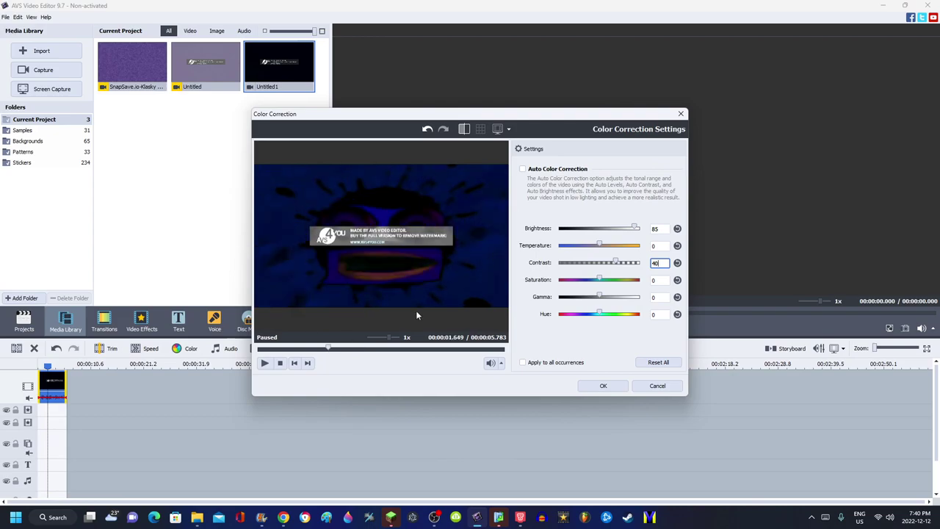
Try brightness values of 100, 90 and 85 on the Untitled1 clip
left_click(650, 228)
type("100")
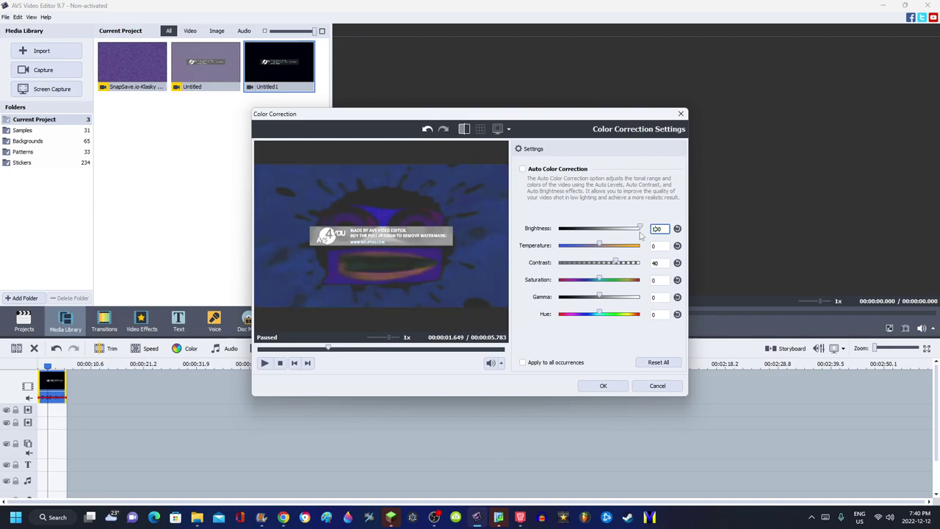
double_click(663, 230)
type("90")
key("Return")
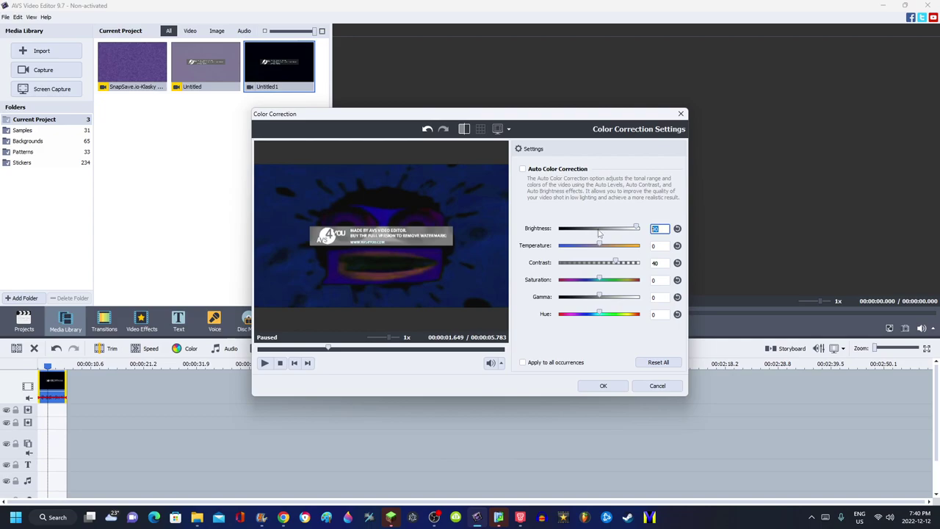
type("85")
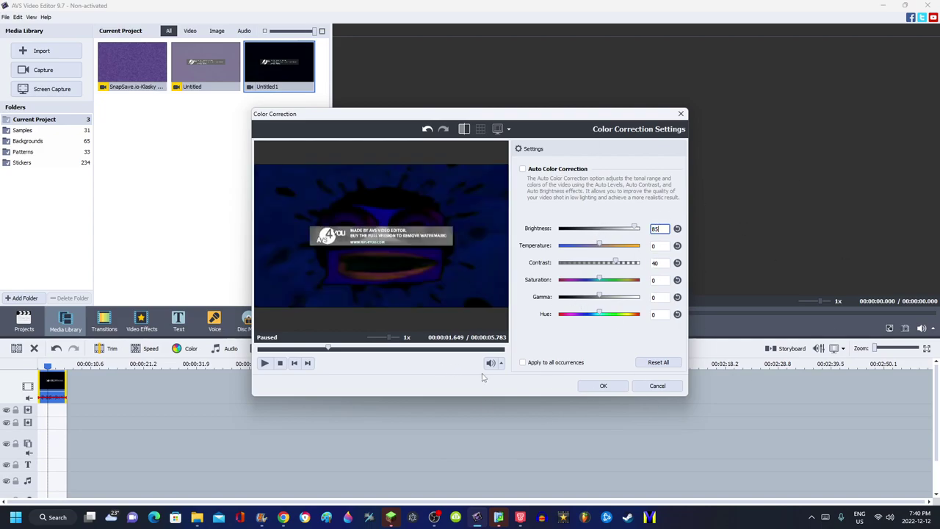
Set the Untitled1 clip's brightness to 90 and contrast to 45, and accept the color correction
double_click(653, 228)
type("90")
double_click(653, 262)
type("45")
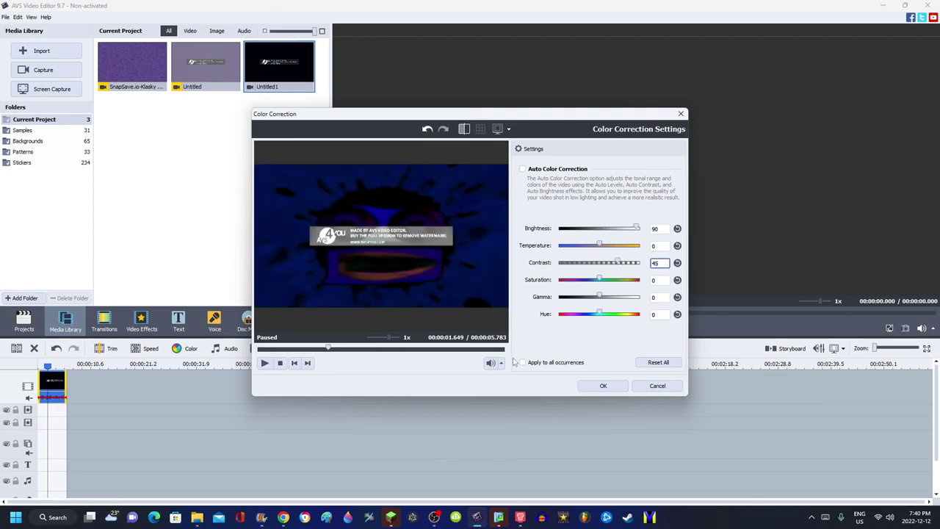
left_click(603, 385)
left_click(544, 314)
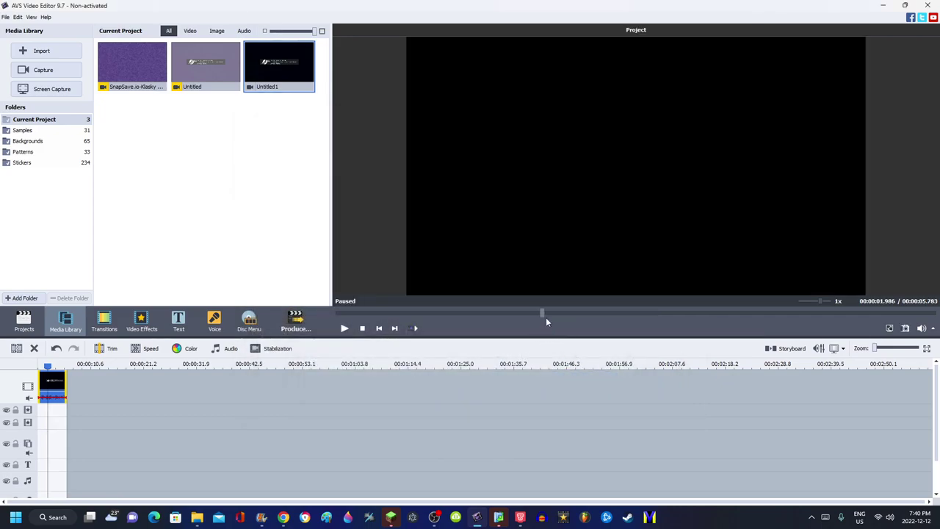